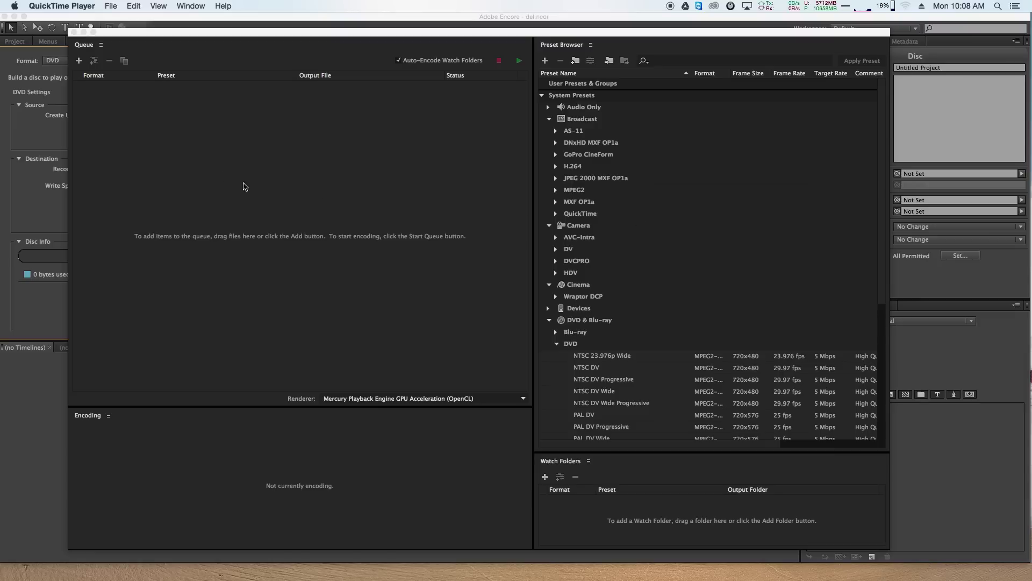
# Bring Media Encoder CC to the front with its File menu showing the add-source commands
pyautogui.moveTo(238, 39); pyautogui.dragTo(225, 51)
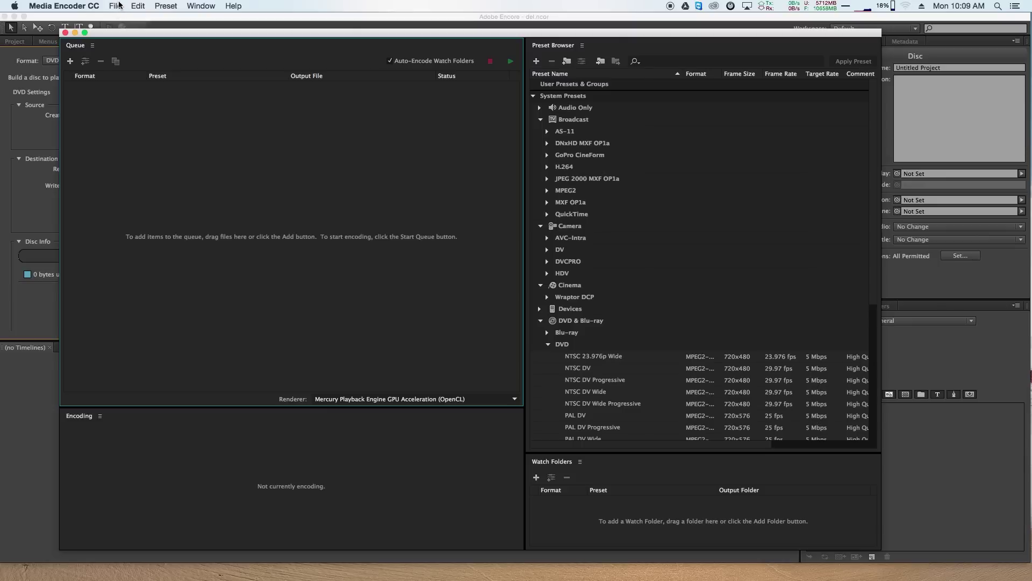
pyautogui.click(118, 4)
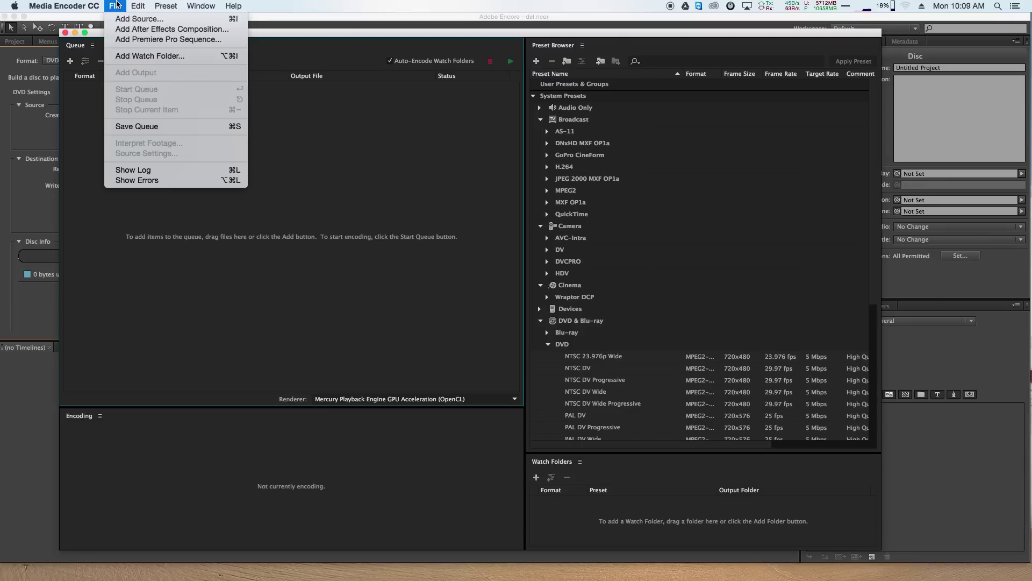
# Add jm.prproj from the Desktop as a Premiere Pro sequence to the encoding queue
pyautogui.click(204, 40)
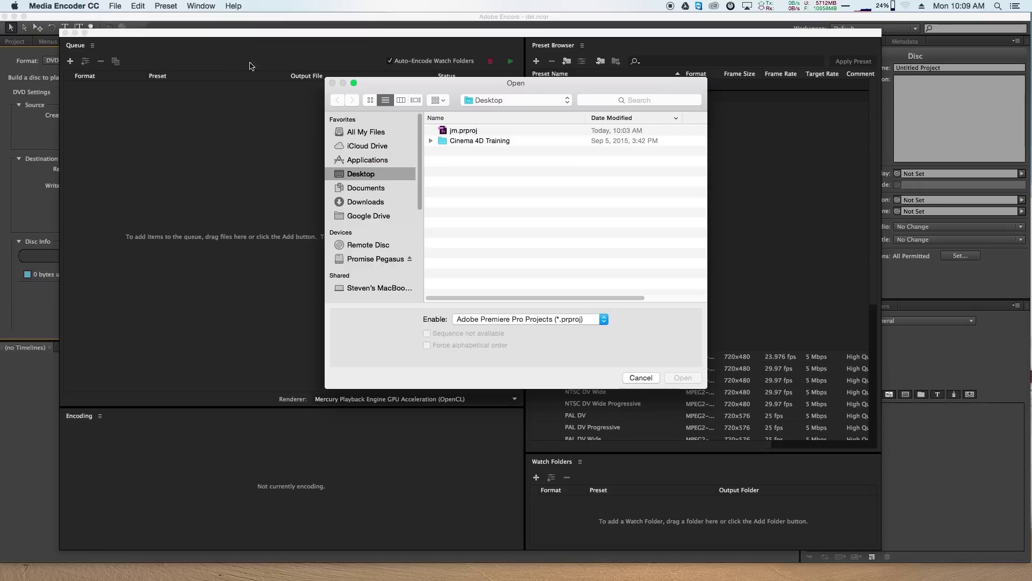
pyautogui.click(468, 132)
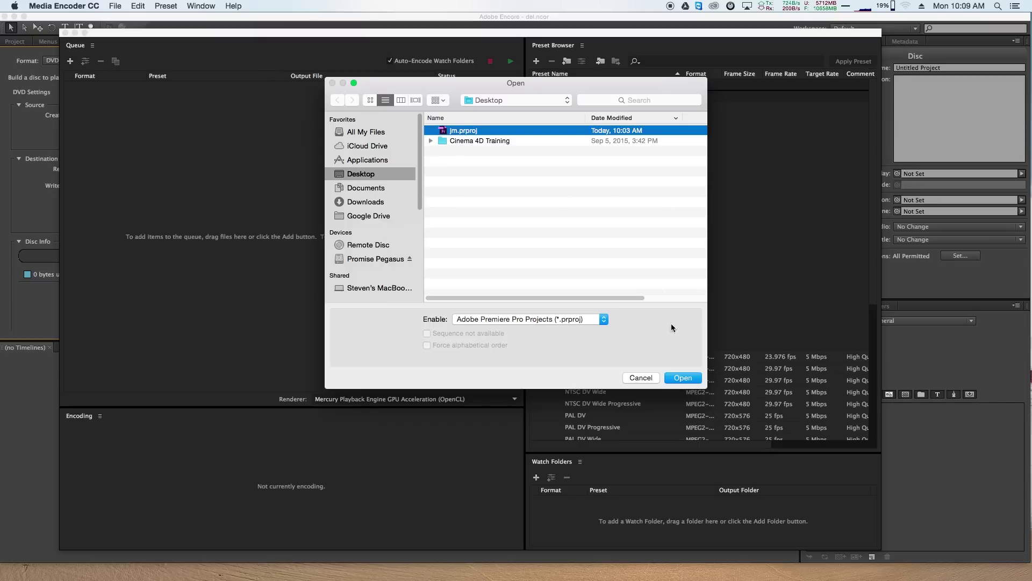
pyautogui.click(683, 378)
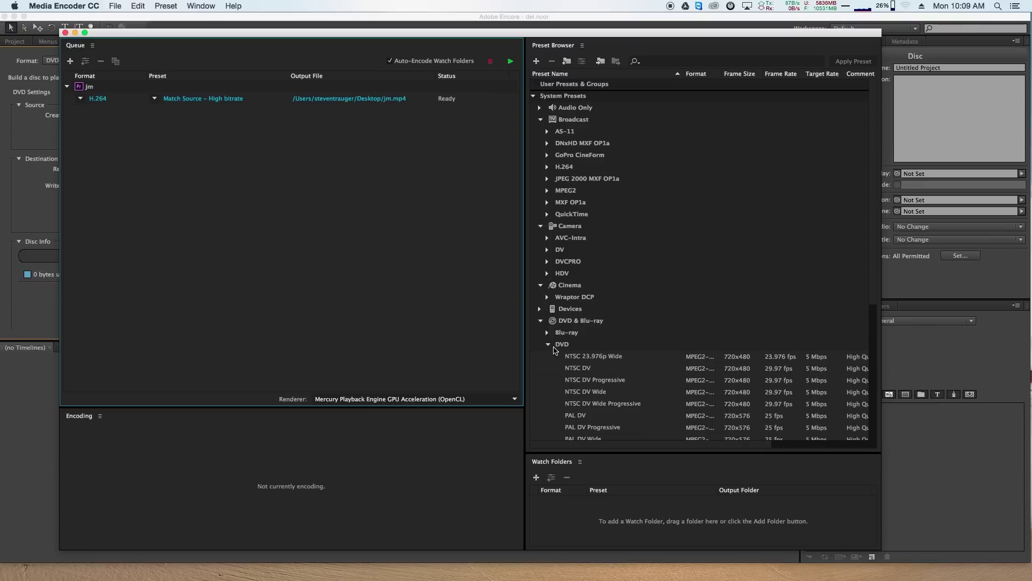
# Apply the DVD NTSC DV Wide Progressive preset to the jm job and open its export settings
pyautogui.moveTo(874, 299); pyautogui.dragTo(866, 353)
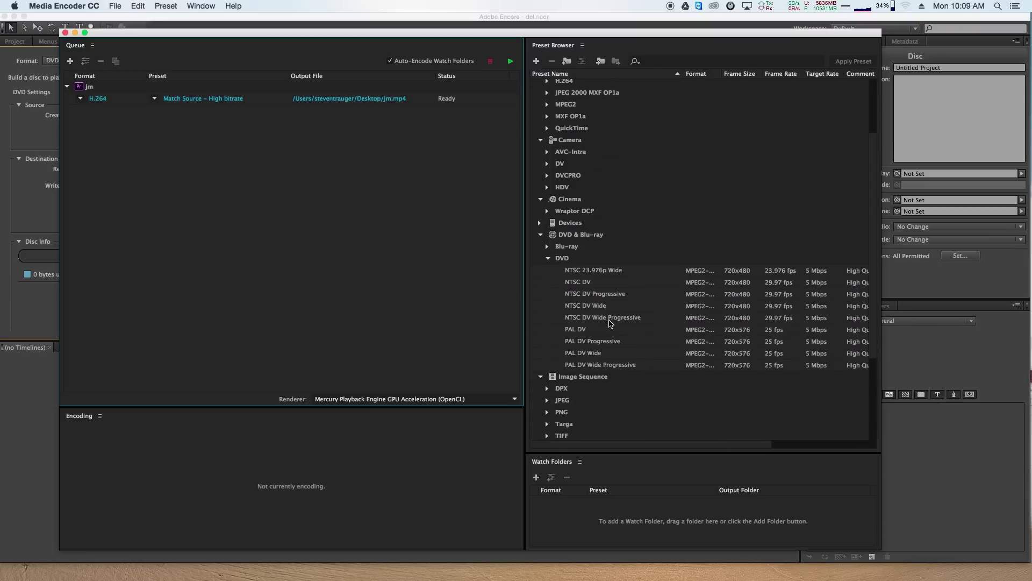
pyautogui.moveTo(602, 323)
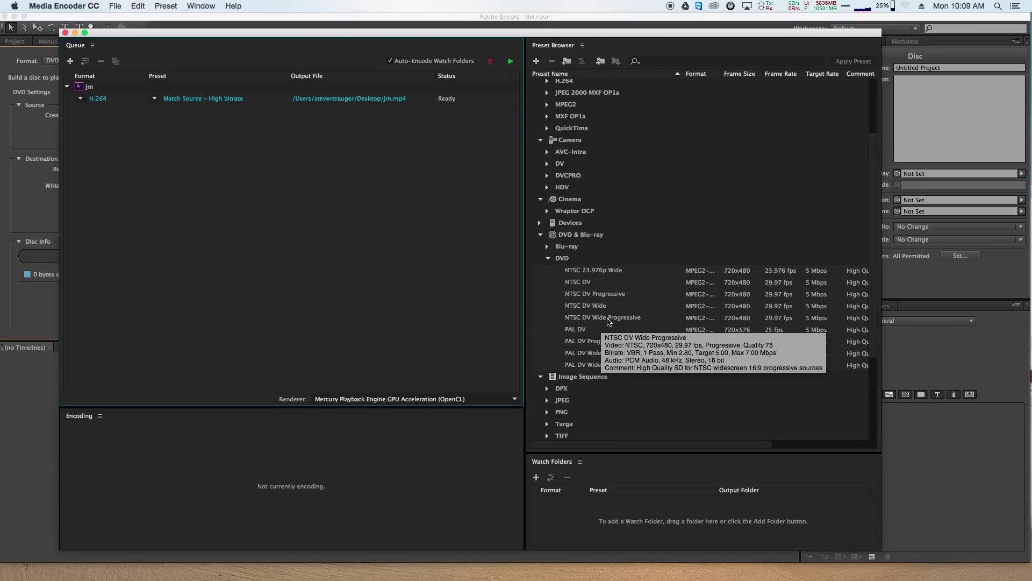
pyautogui.click(606, 322)
pyautogui.moveTo(574, 357)
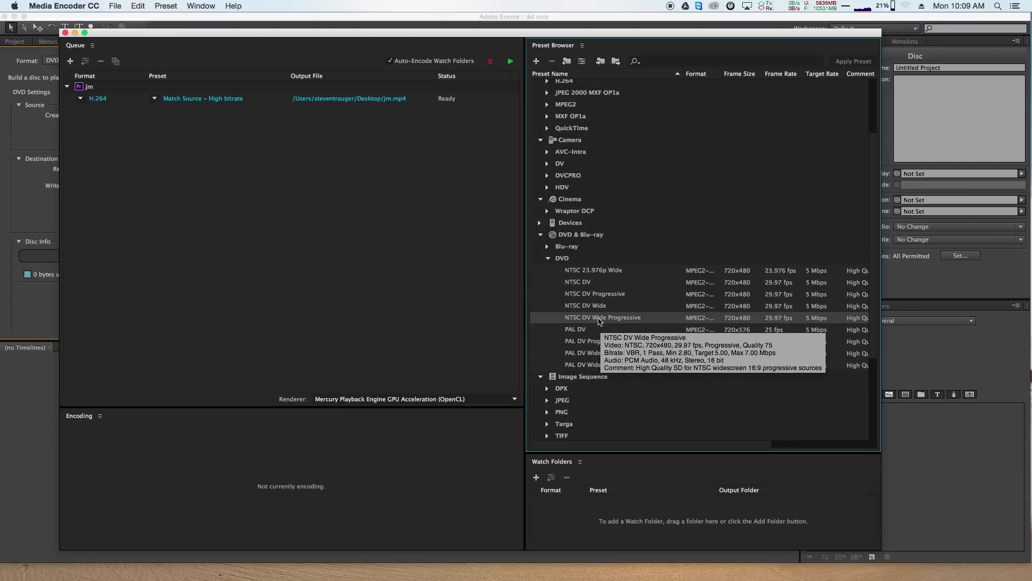
pyautogui.moveTo(591, 319); pyautogui.dragTo(194, 104)
pyautogui.moveTo(197, 106)
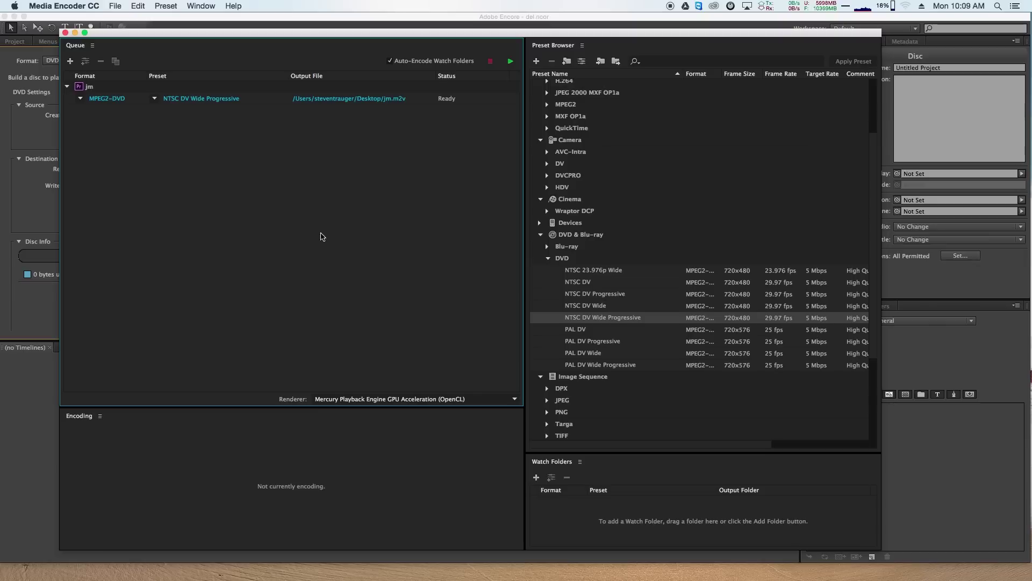
pyautogui.click(196, 101)
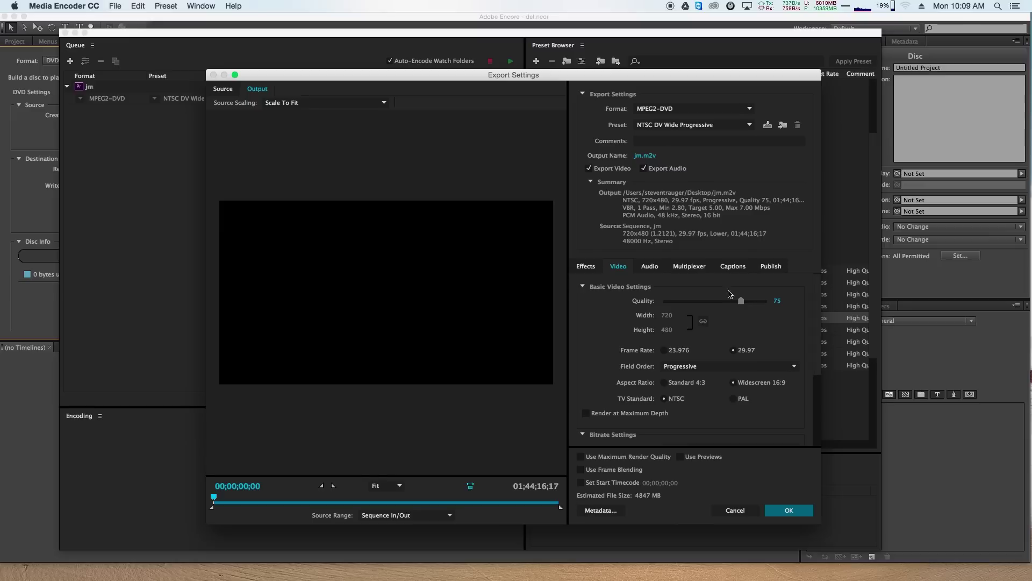
# Turn off Export Video so the jm job outputs audio-only jm.wav, and confirm
pyautogui.click(589, 169)
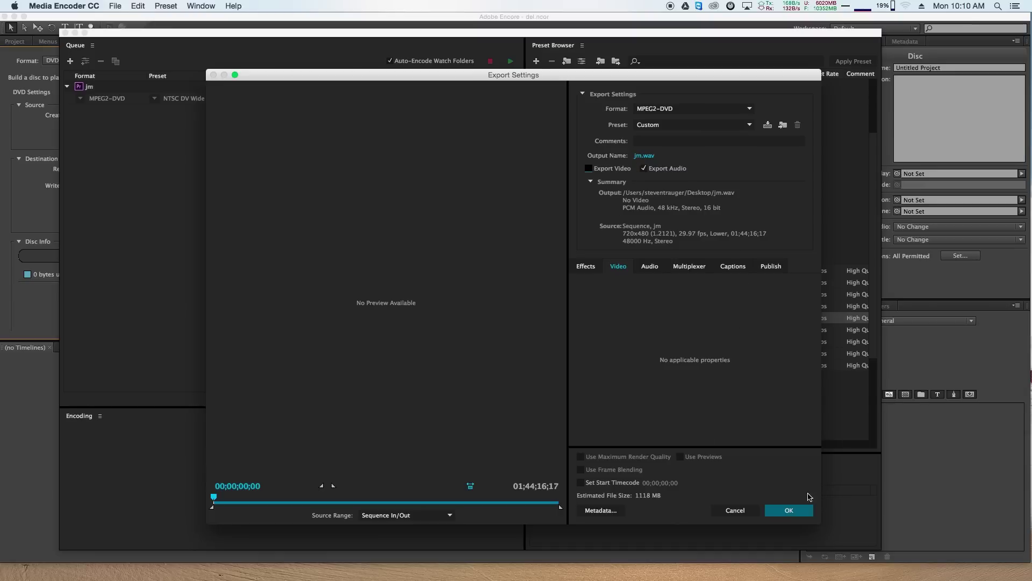
pyautogui.click(800, 512)
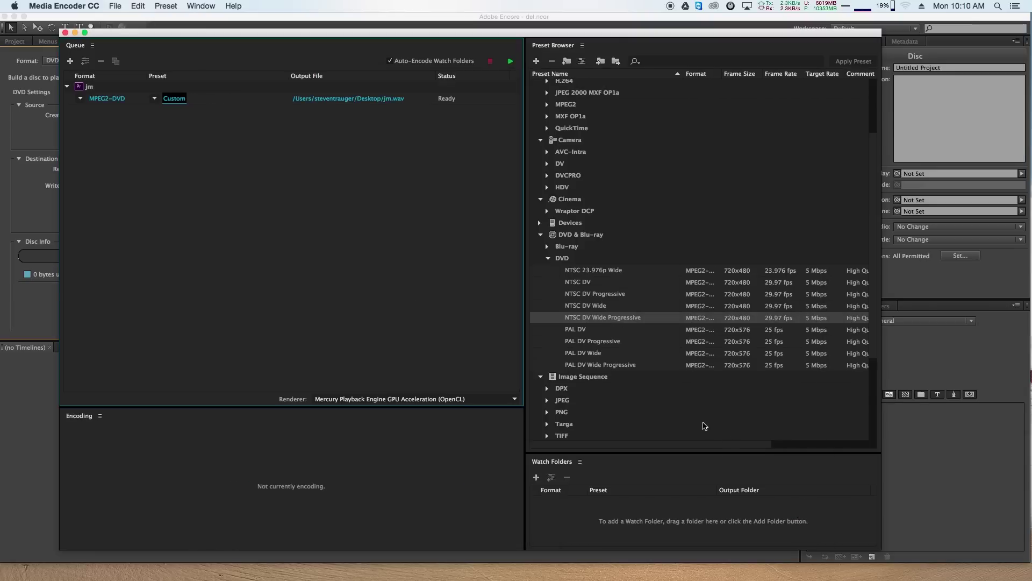
# Run the encoding queue until jm.wav is written with status Done
pyautogui.click(511, 63)
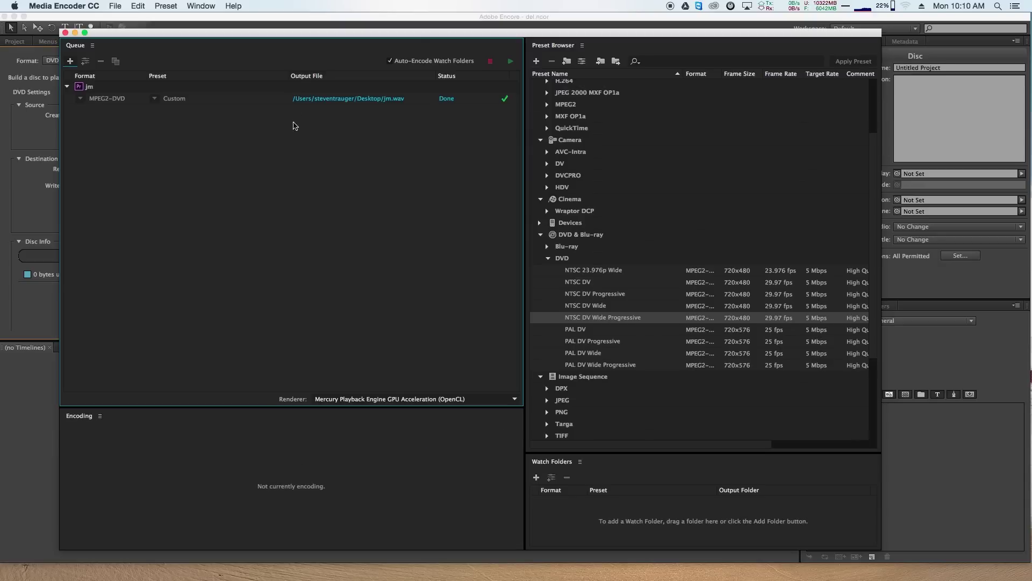
pyautogui.moveTo(284, 34); pyautogui.dragTo(289, 61)
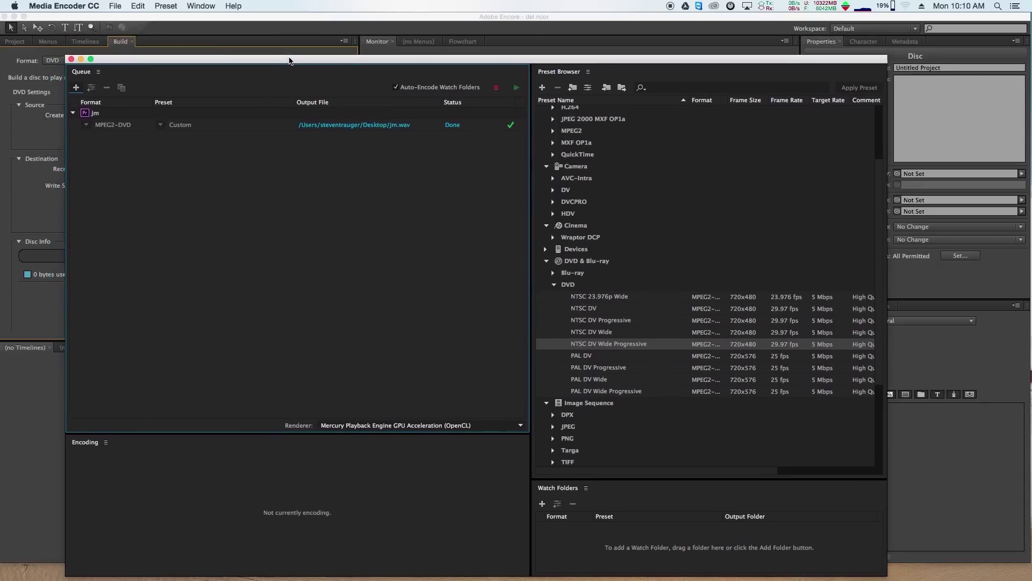
# Create a new NTSC DVD project, Untitled.ncor, leaving the default transcode settings unchanged
pyautogui.click(34, 383)
pyautogui.click(72, 6)
pyautogui.moveTo(78, 21)
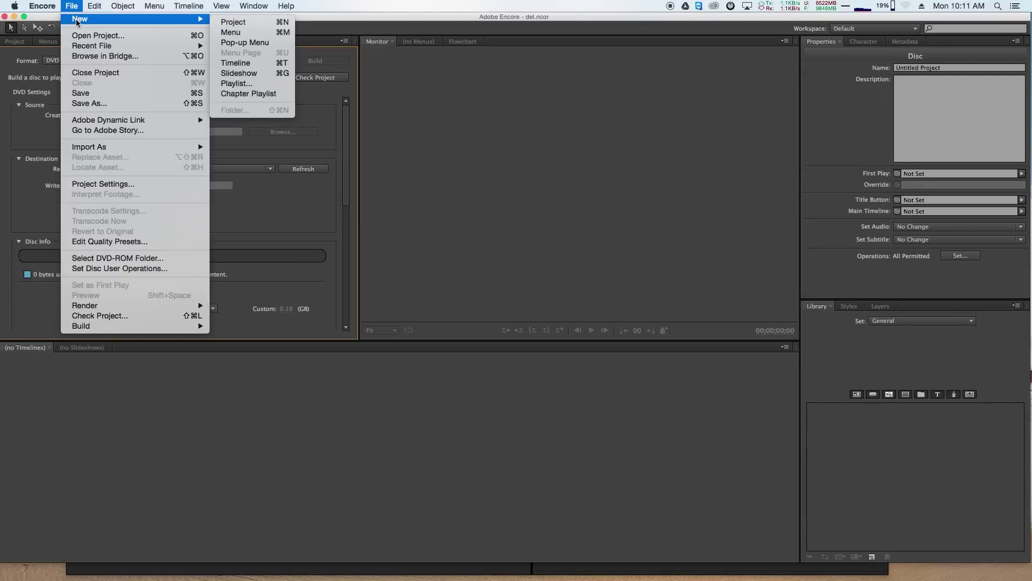
pyautogui.click(247, 23)
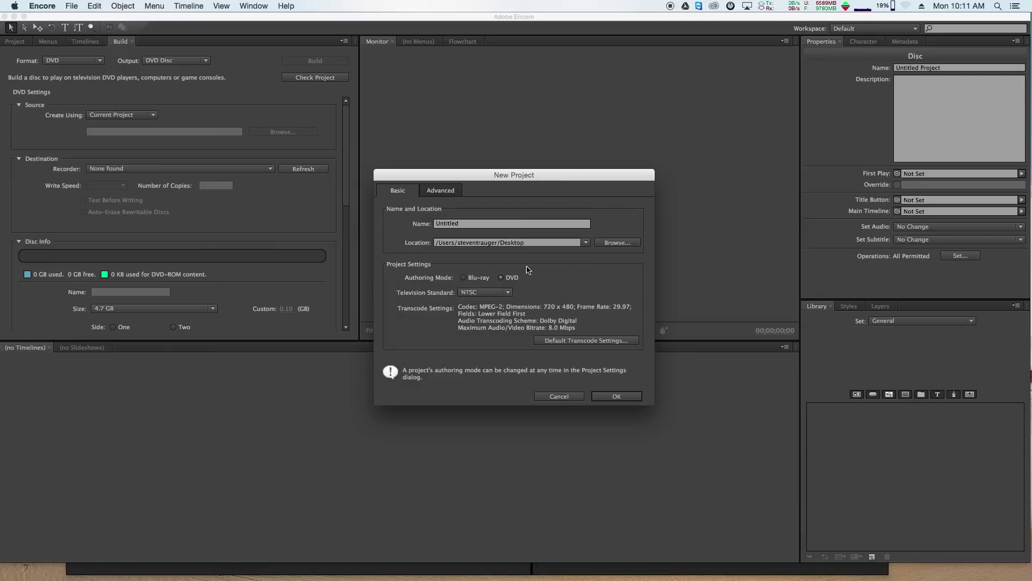
pyautogui.moveTo(496, 174); pyautogui.dragTo(482, 176)
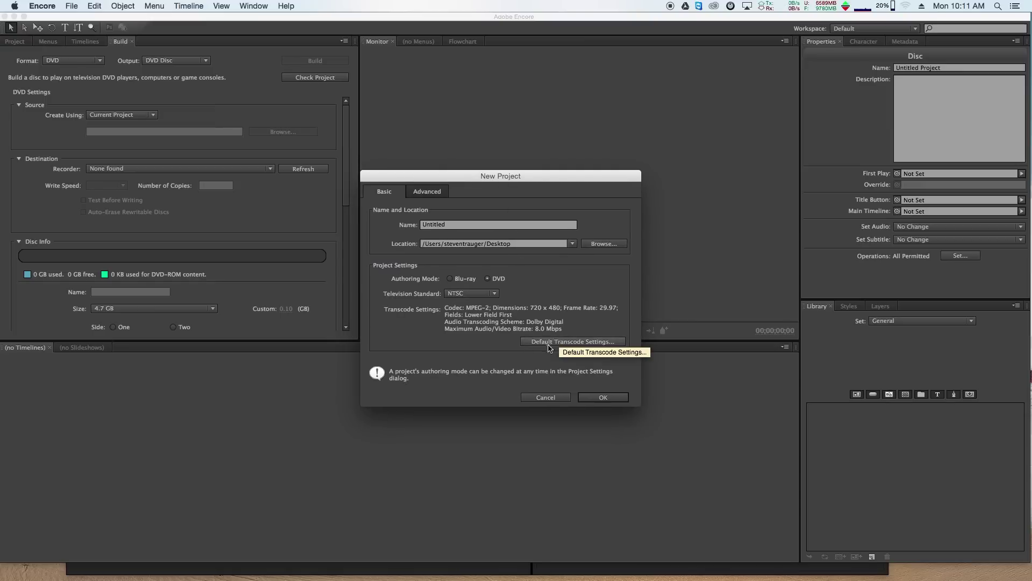
pyautogui.click(572, 344)
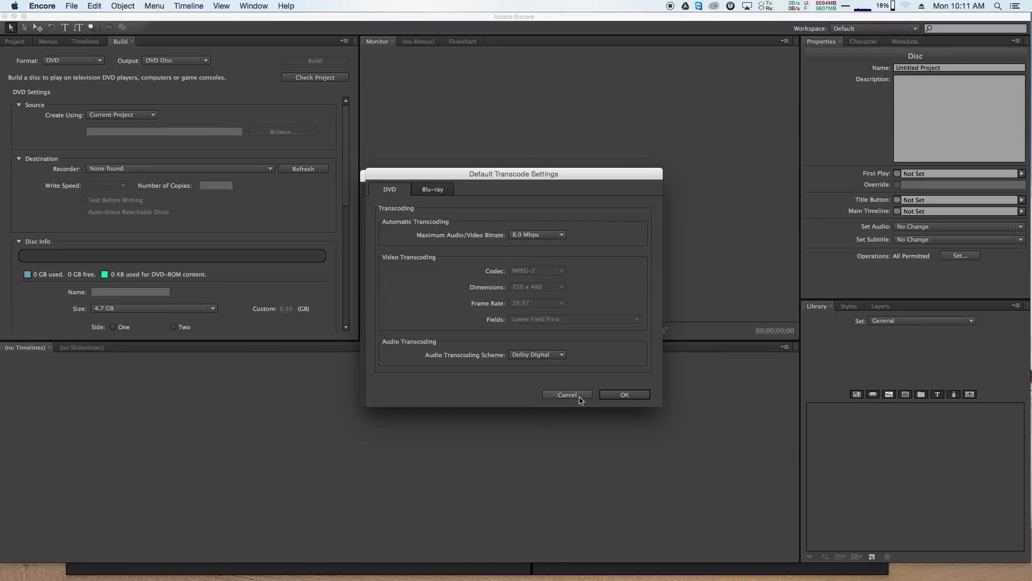
pyautogui.click(613, 396)
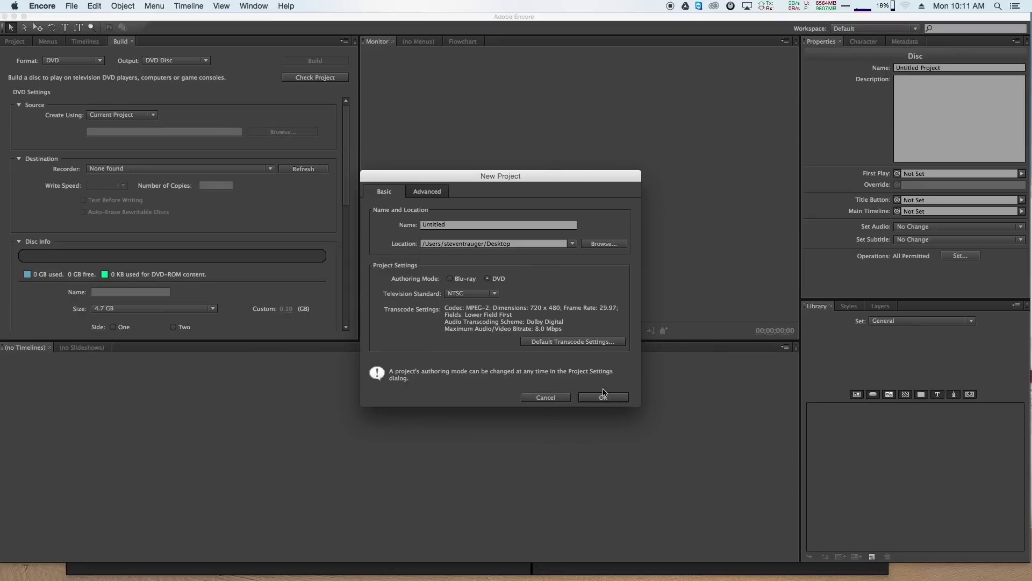
pyautogui.click(604, 397)
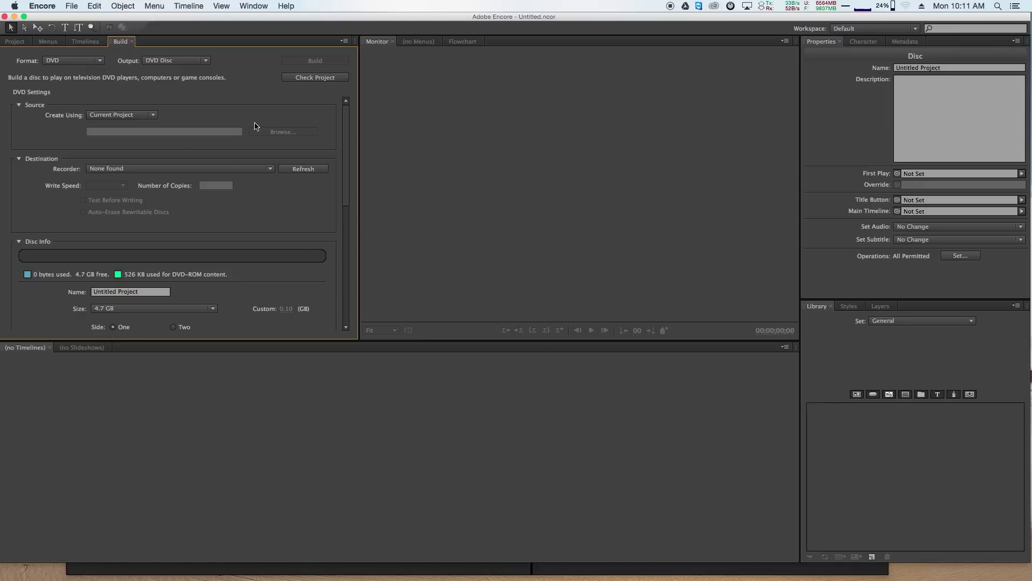
# Create a new empty timeline in the Encore project
pyautogui.click(14, 42)
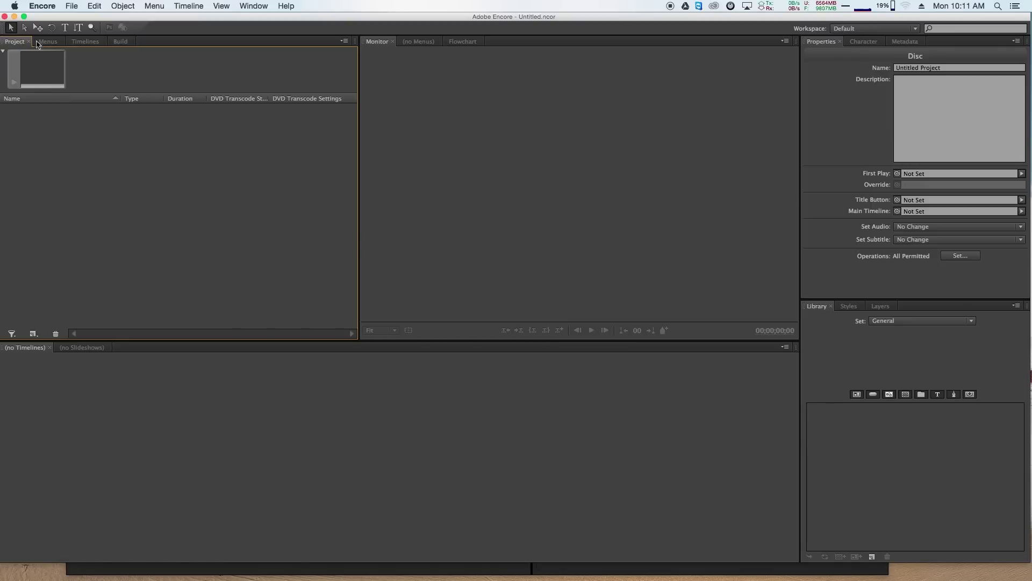
pyautogui.click(72, 6)
pyautogui.moveTo(75, 19)
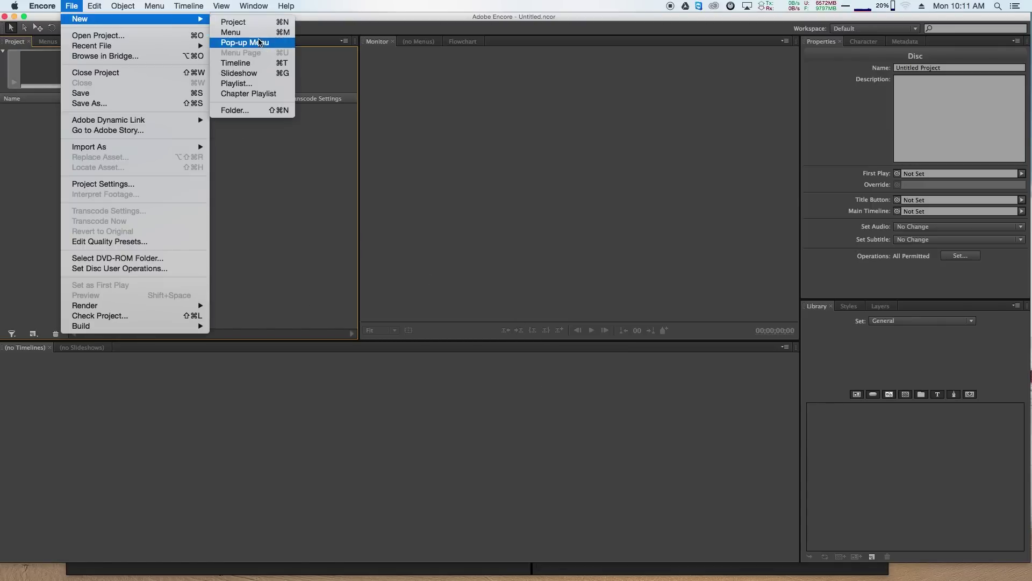
pyautogui.click(251, 64)
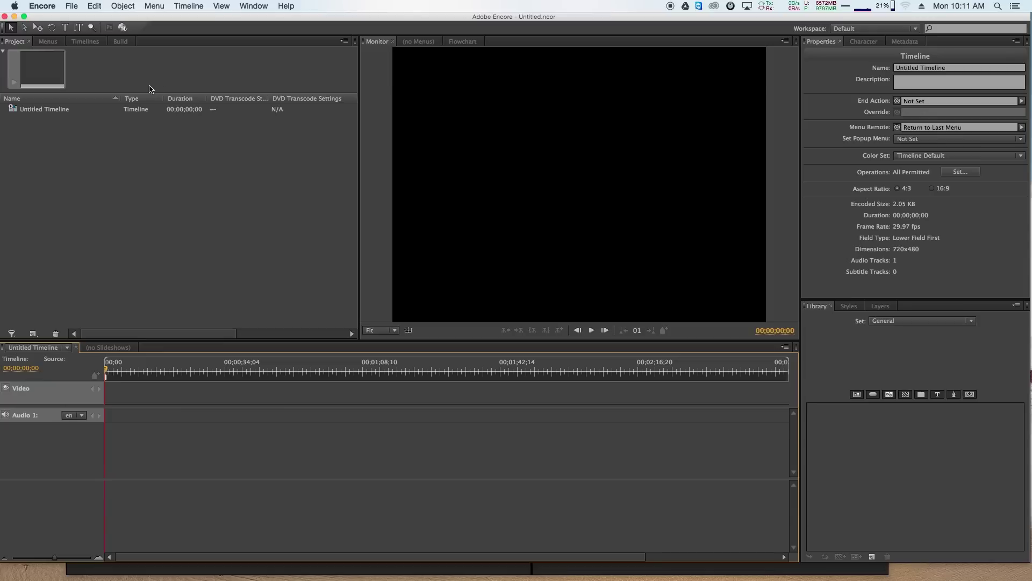
# Import jm.wav as an asset and place it on the Audio 1 track
pyautogui.click(79, 7)
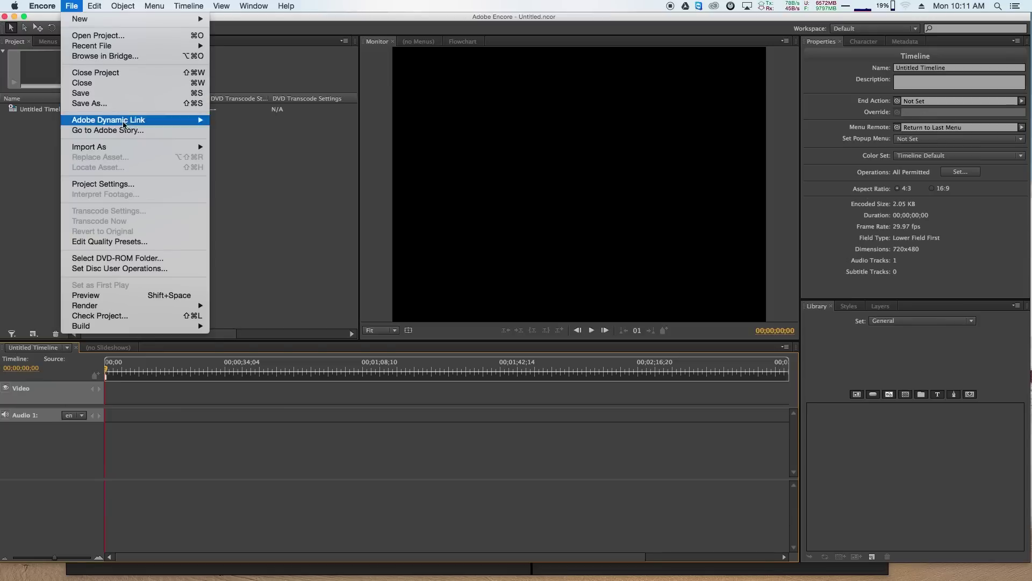
pyautogui.moveTo(123, 146)
pyautogui.click(237, 147)
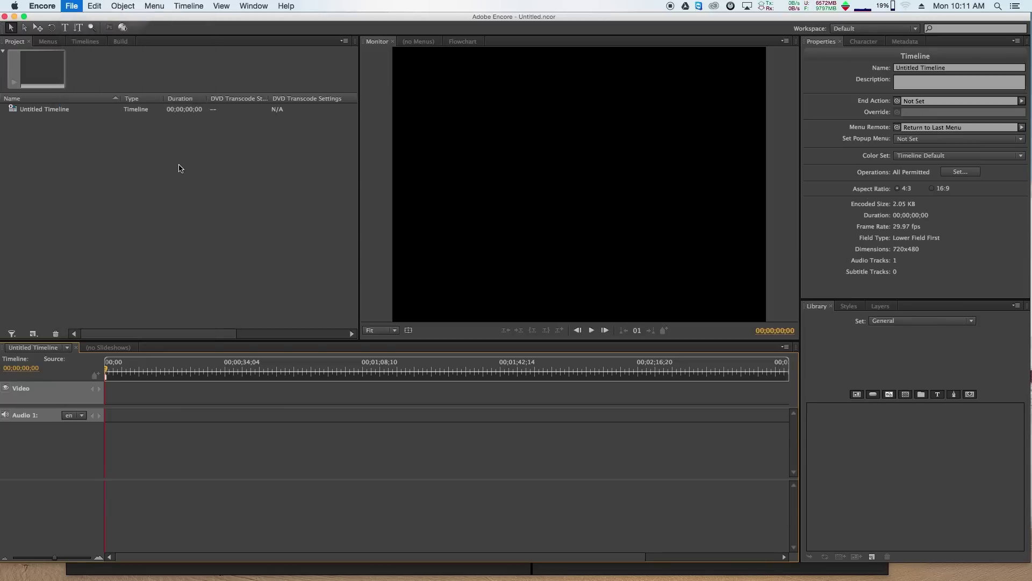
pyautogui.click(466, 150)
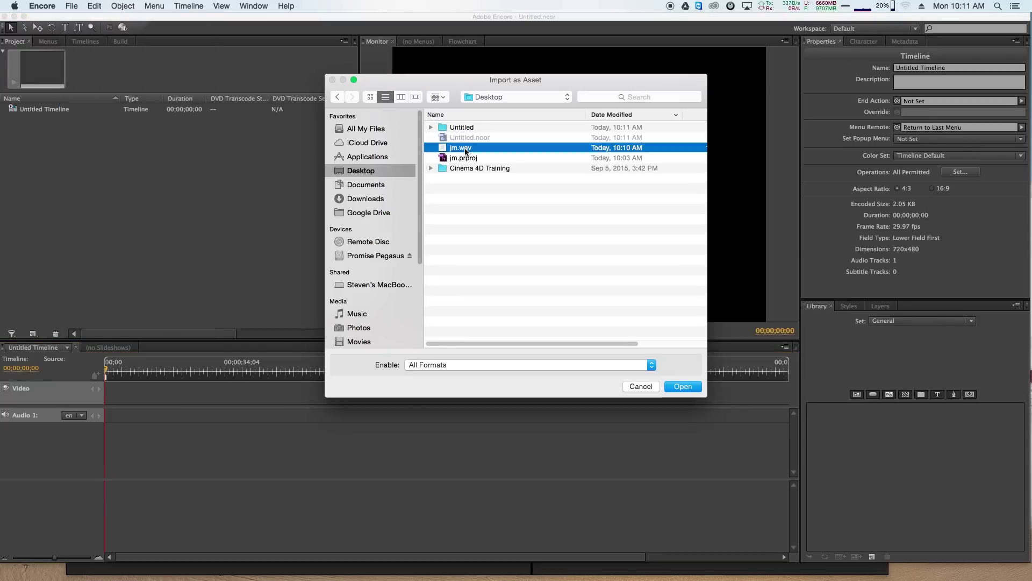
pyautogui.click(683, 386)
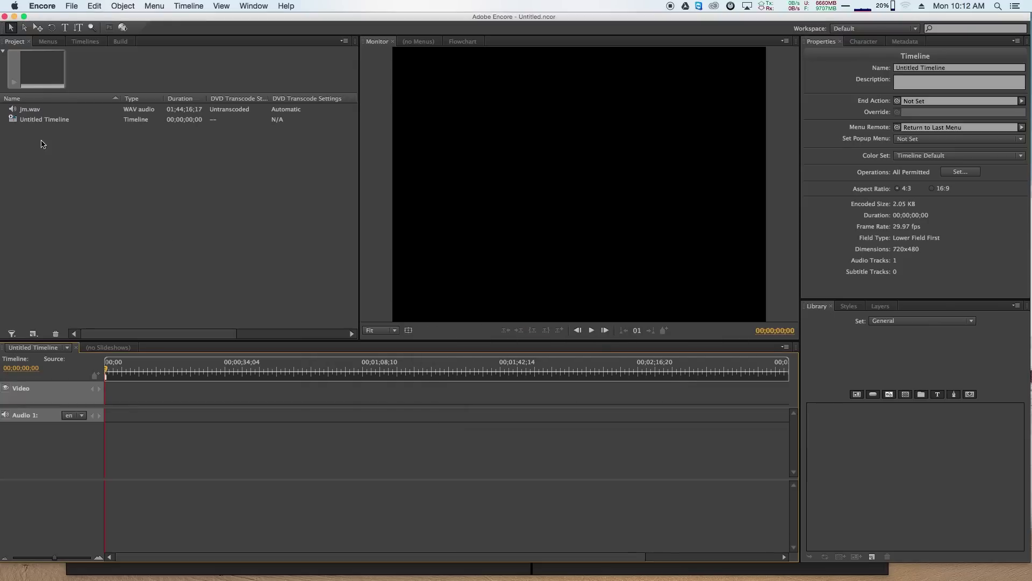
pyautogui.moveTo(13, 111); pyautogui.dragTo(117, 422)
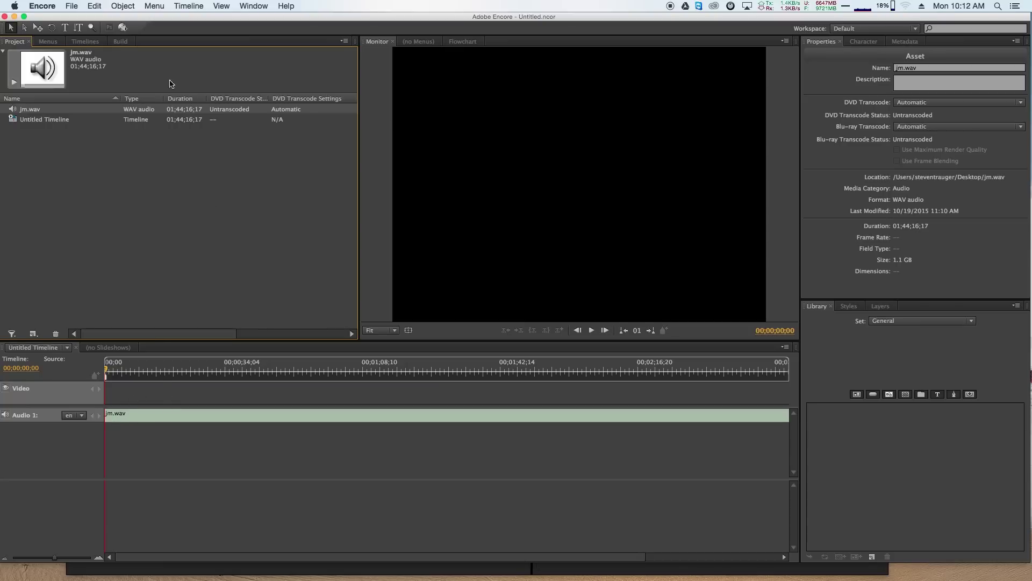
pyautogui.click(121, 42)
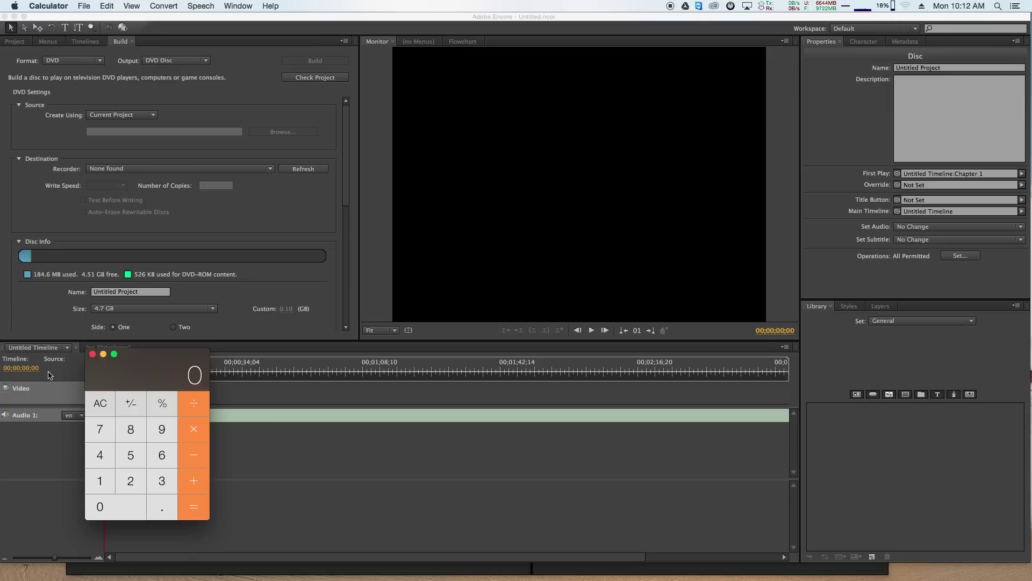
# Calculate 4.6*0.2 in Calculator for the disc space budget, then close Calculator
pyautogui.write('4.6*0.2')
pyautogui.press('Return')
pyautogui.click(93, 354)
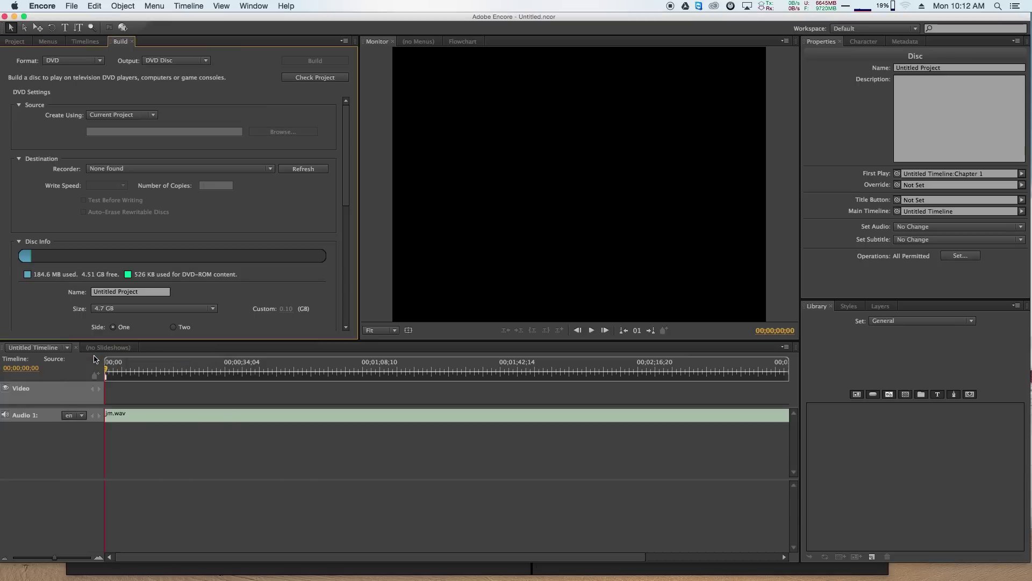
pyautogui.click(199, 572)
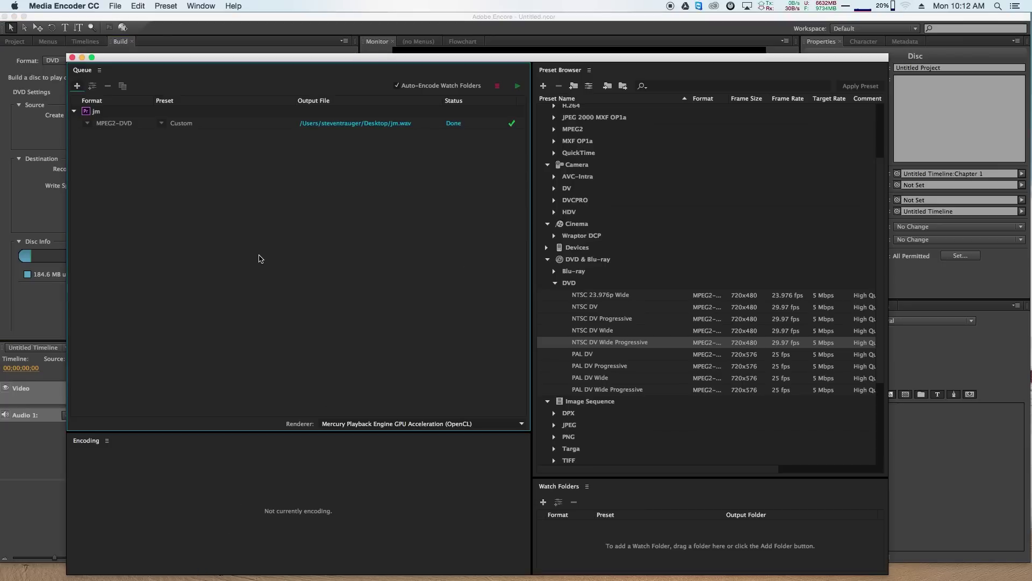
# Reset the finished jm job's status and open its export settings
pyautogui.rightClick(245, 126)
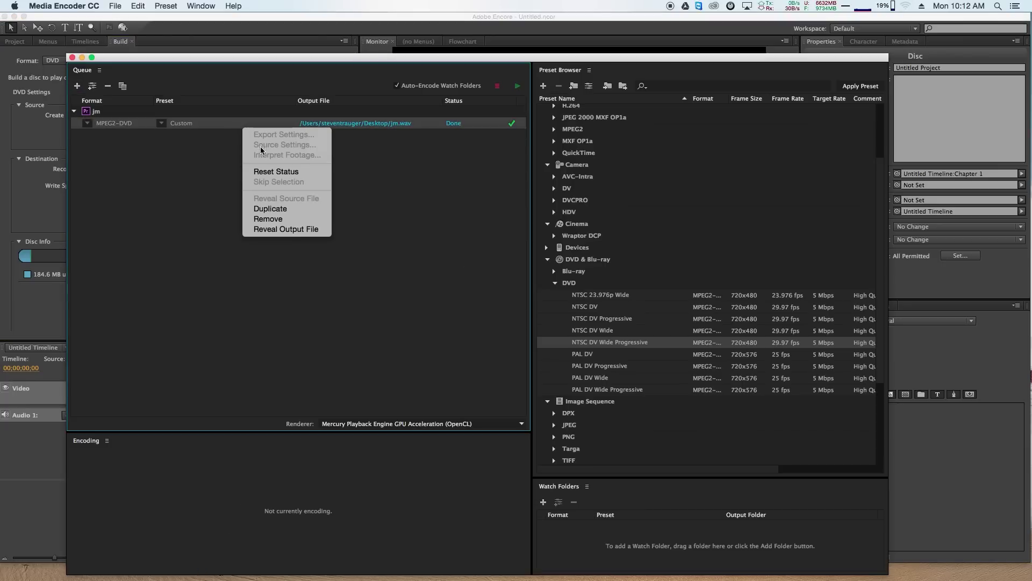
pyautogui.click(276, 172)
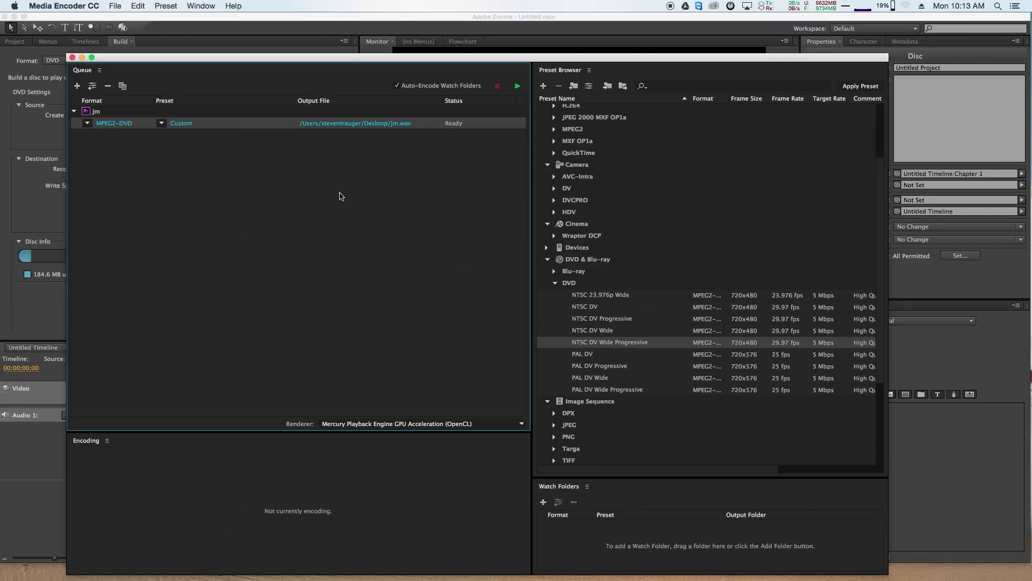
pyautogui.moveTo(653, 331)
pyautogui.click(181, 123)
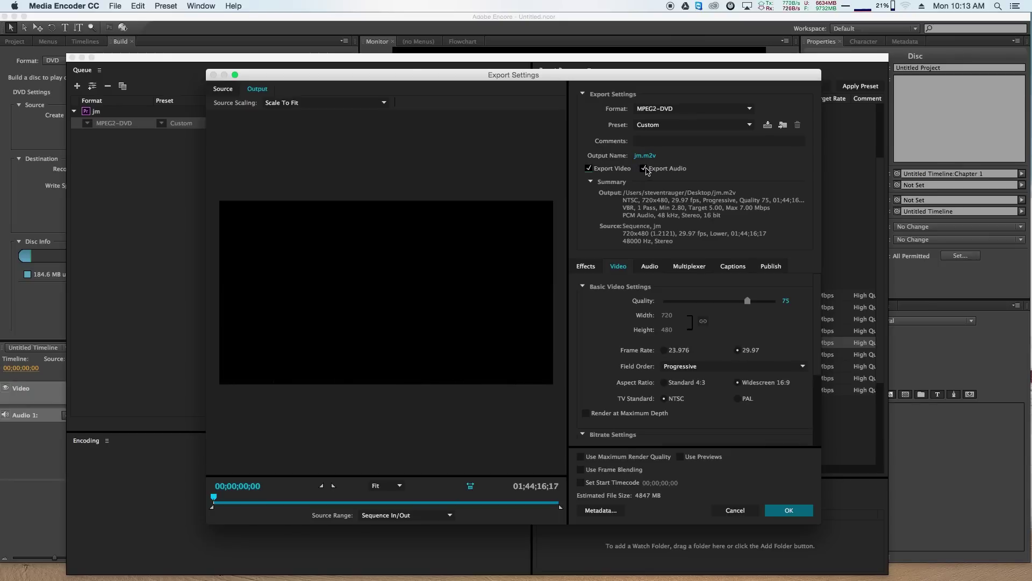
# Exclude audio from the export and raise video quality to 100
pyautogui.click(644, 169)
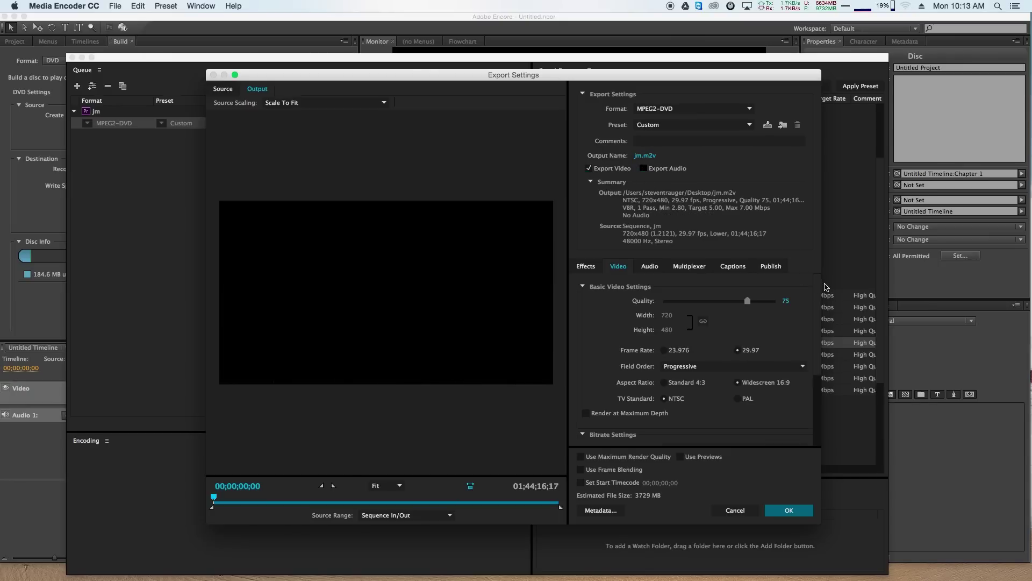
pyautogui.scroll(-1, 816, 283)
pyautogui.scroll(1, 817, 281)
pyautogui.scroll(-1, 818, 285)
pyautogui.scroll(1, 819, 286)
pyautogui.moveTo(749, 305); pyautogui.dragTo(813, 415)
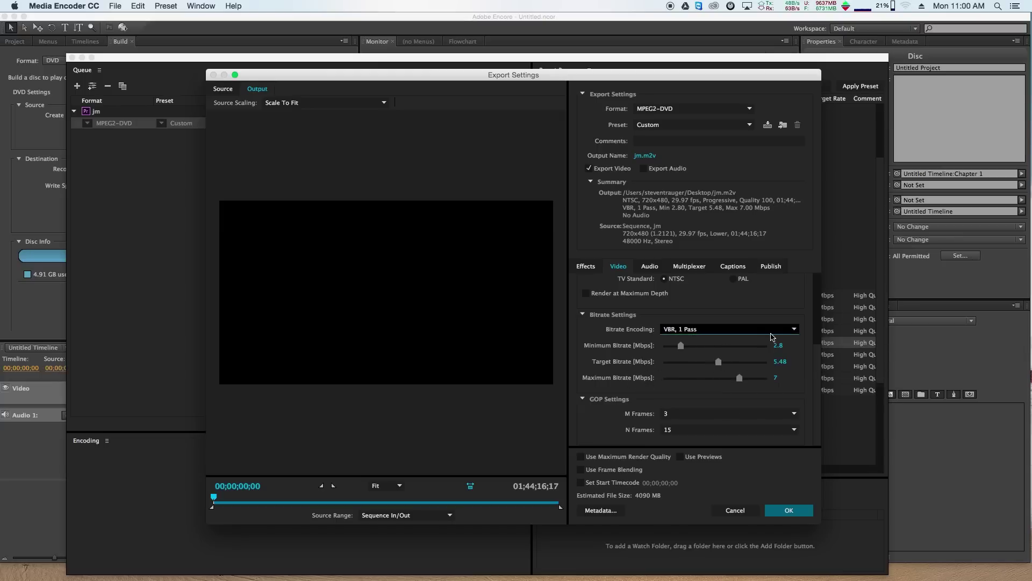
# Set bitrate encoding to VBR 2 Pass with a 5.48 Mbps target bitrate
pyautogui.click(774, 330)
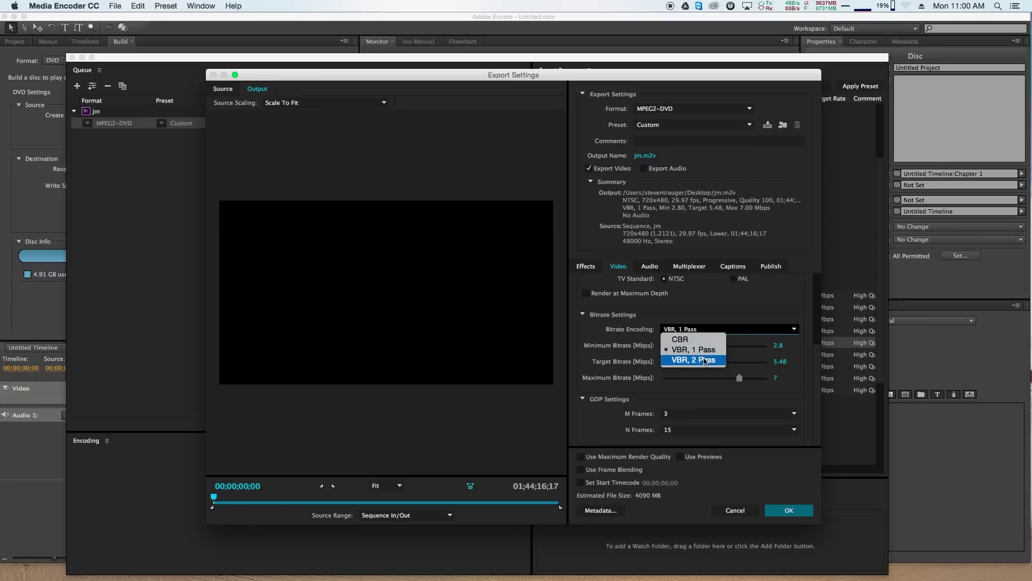
pyautogui.click(705, 361)
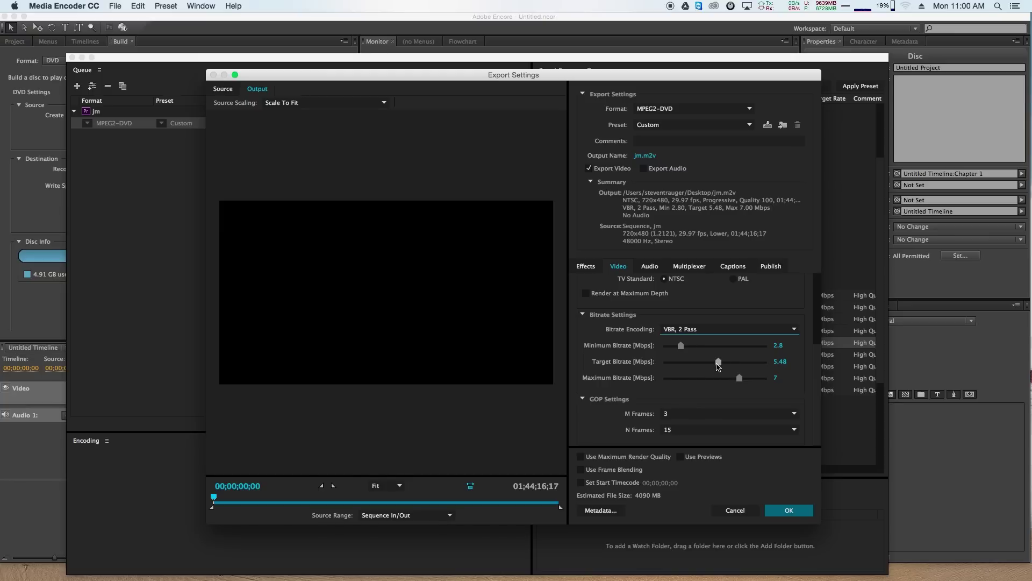
pyautogui.moveTo(720, 367); pyautogui.dragTo(712, 366)
pyautogui.moveTo(702, 365); pyautogui.dragTo(703, 366)
pyautogui.moveTo(715, 364); pyautogui.dragTo(717, 366)
pyautogui.click(778, 361)
pyautogui.write('5')
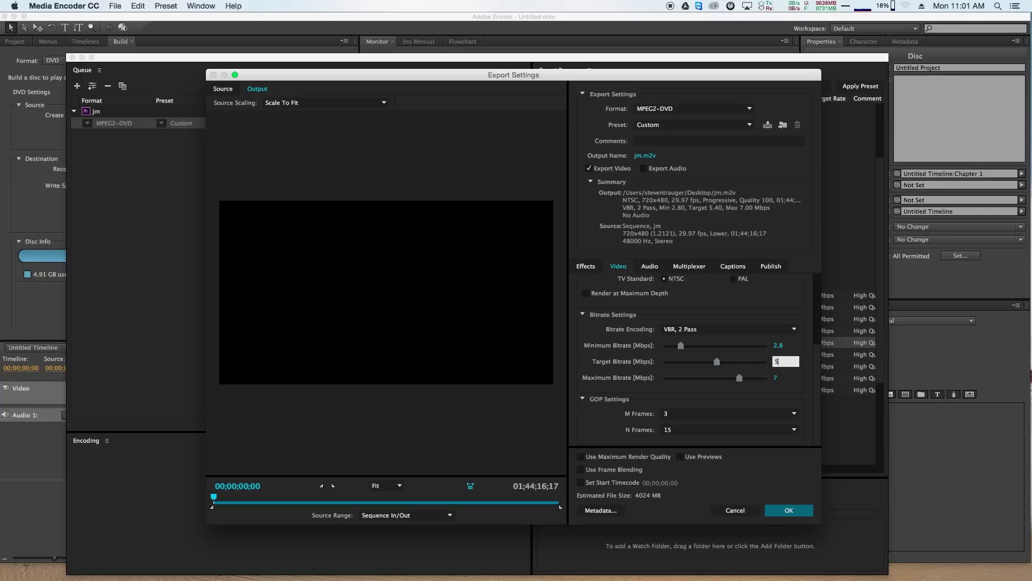
pyautogui.press('Return')
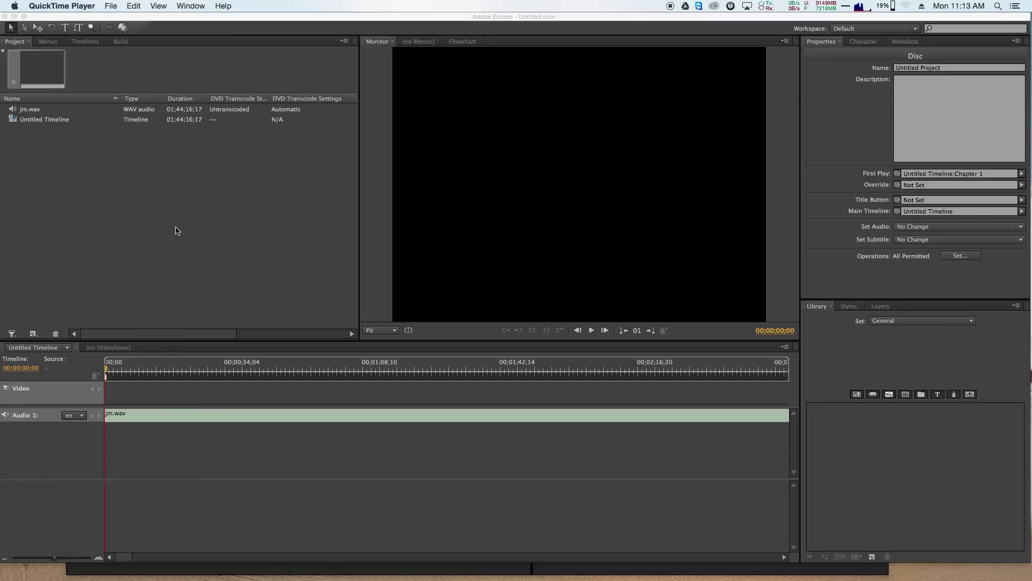
# Import jm_1.m2v from the Desktop into the Encore project as an asset
pyautogui.click(111, 7)
pyautogui.click(138, 65)
pyautogui.click(138, 65)
pyautogui.click(72, 7)
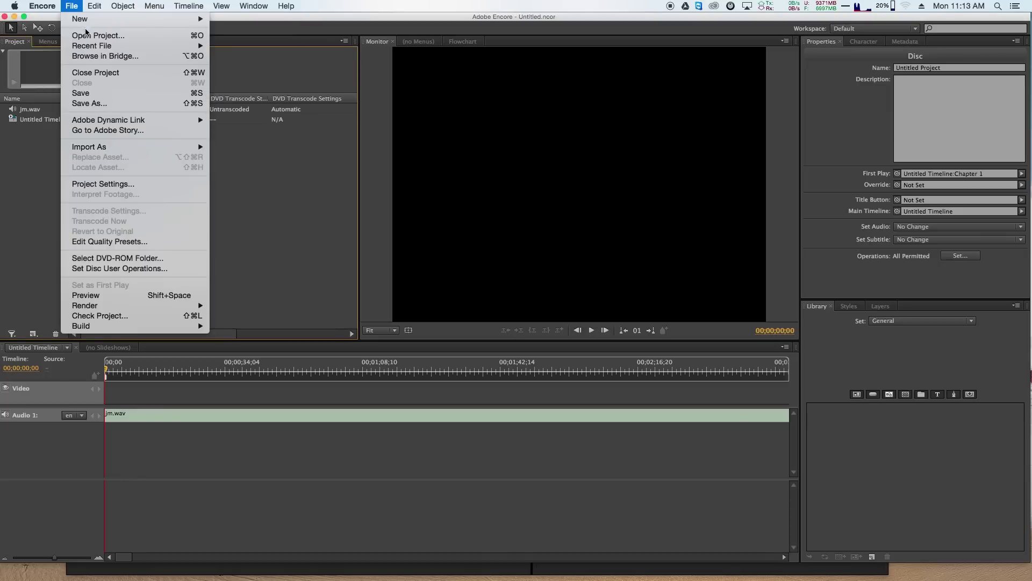
pyautogui.moveTo(143, 148)
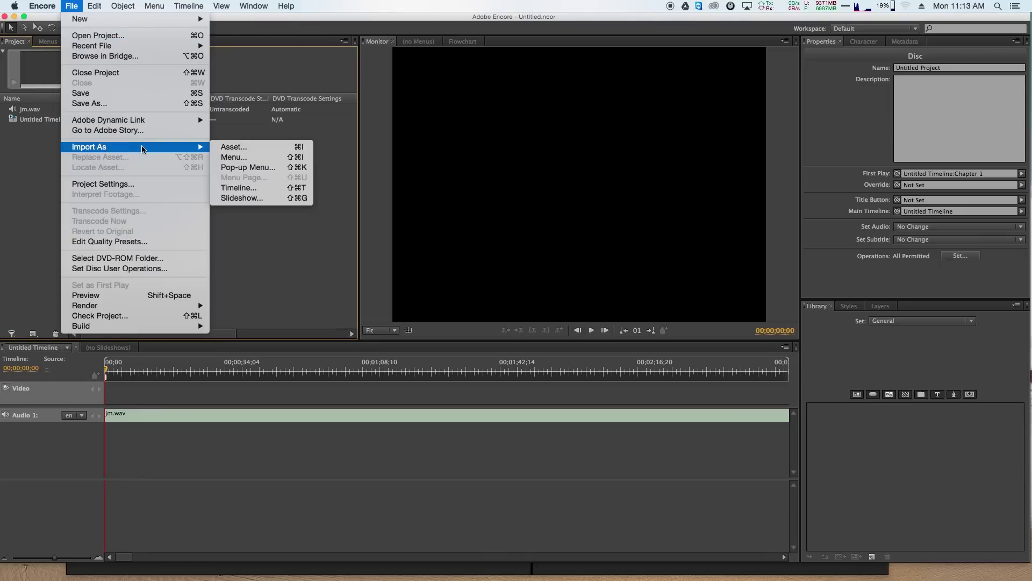
pyautogui.click(264, 151)
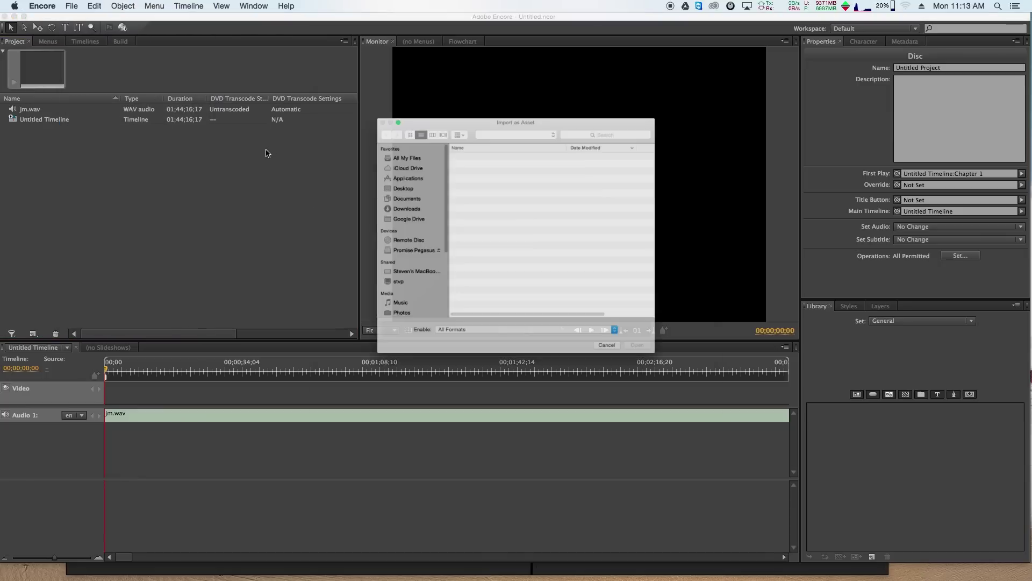
pyautogui.click(471, 128)
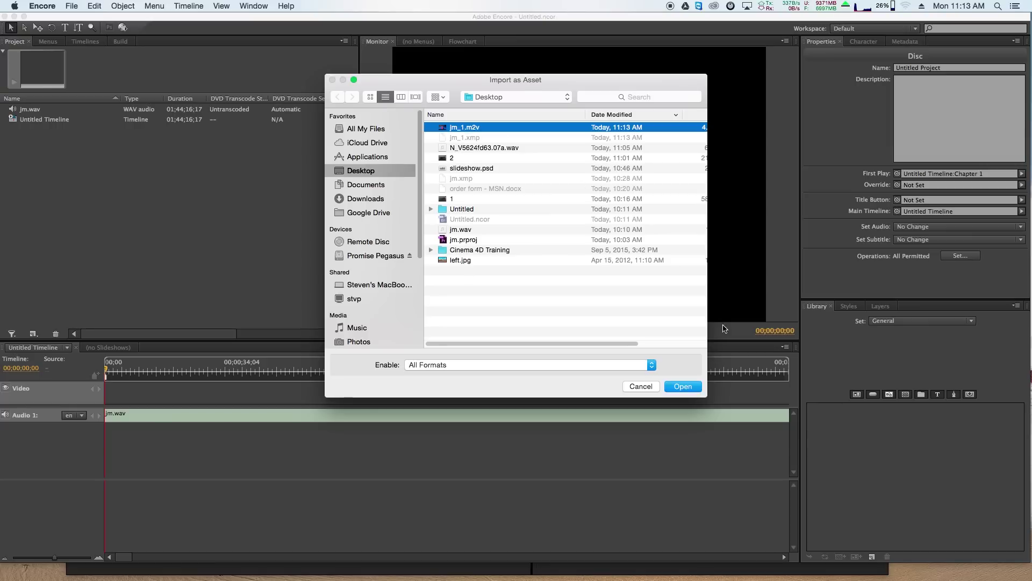
pyautogui.click(682, 386)
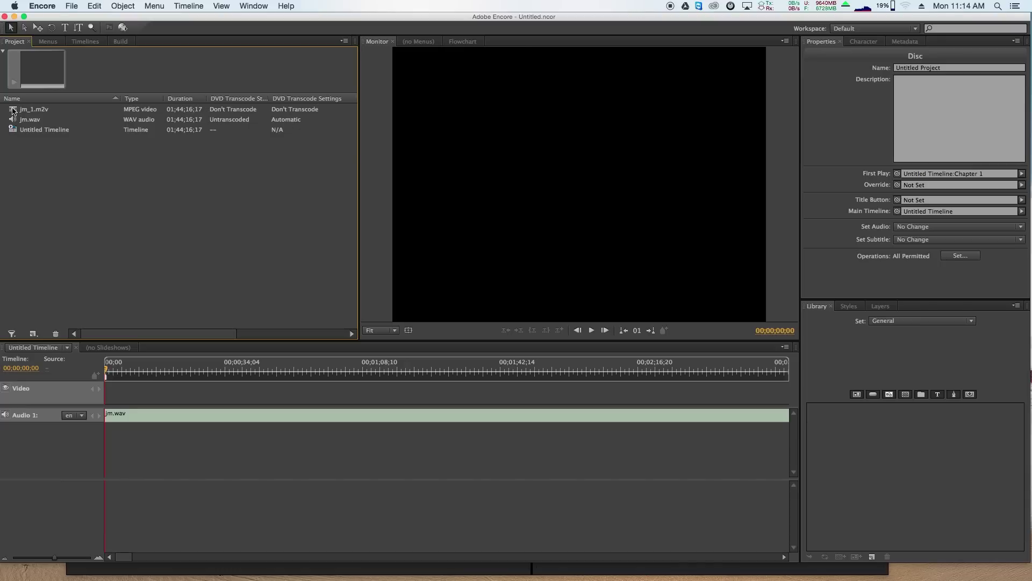
# Add jm_1.m2v to the Untitled Timeline's Video track and confirm 4.56 GB used, 136.1 MB free in Build
pyautogui.moveTo(13, 111); pyautogui.dragTo(115, 390)
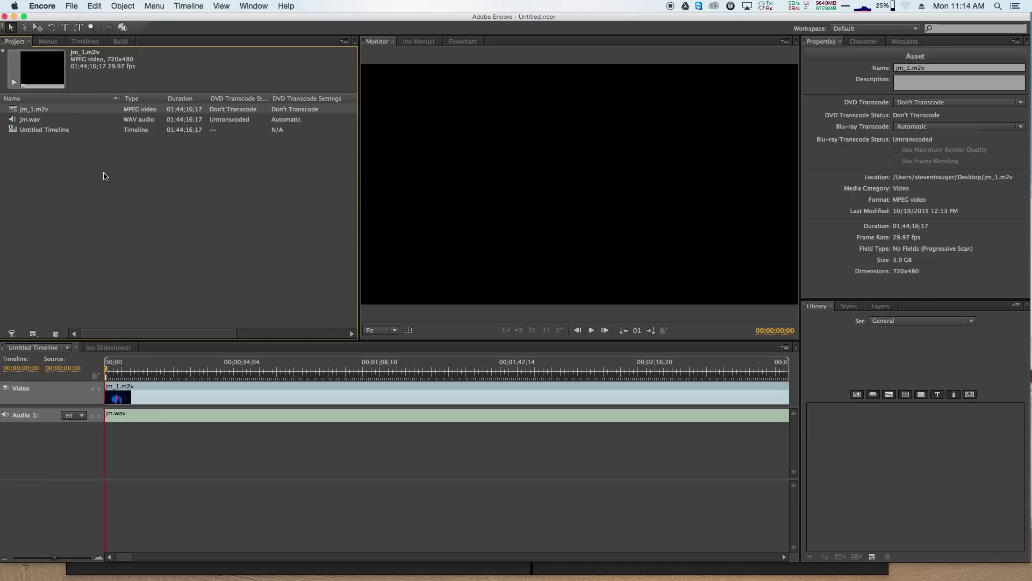
pyautogui.click(121, 42)
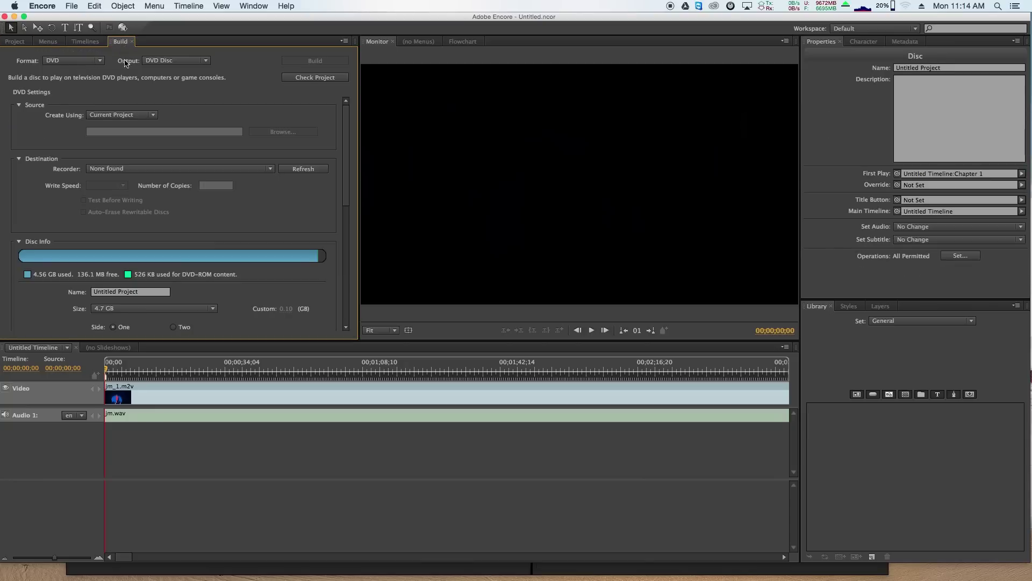